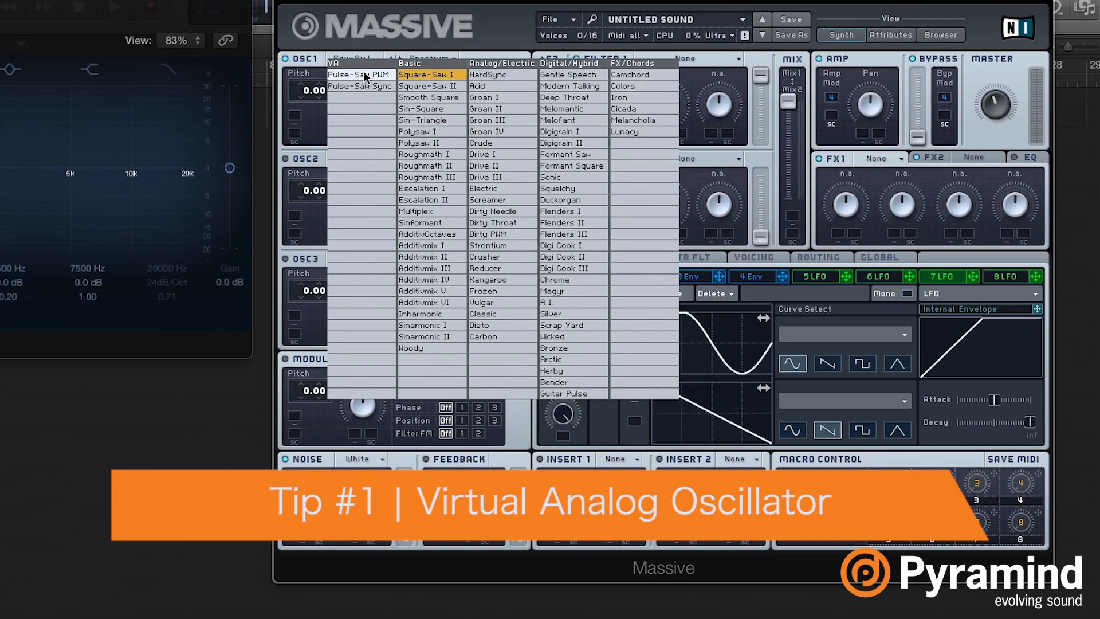
# Set the OSC1 wavetable to Pulse-Saw PWM
pyautogui.click(364, 75)
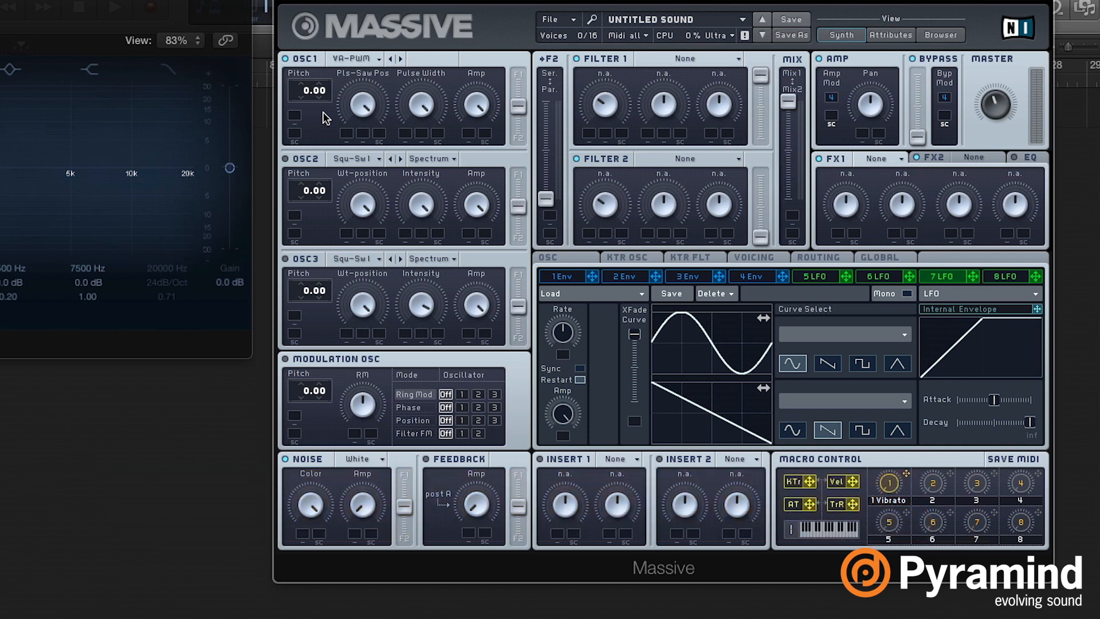
pyautogui.click(352, 60)
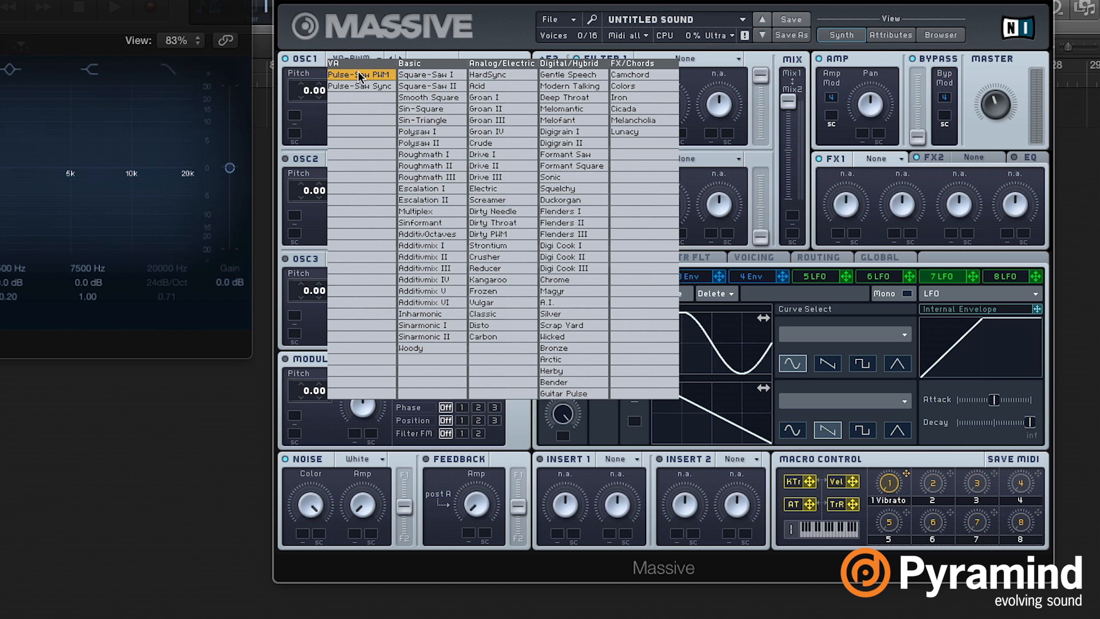
pyautogui.click(359, 76)
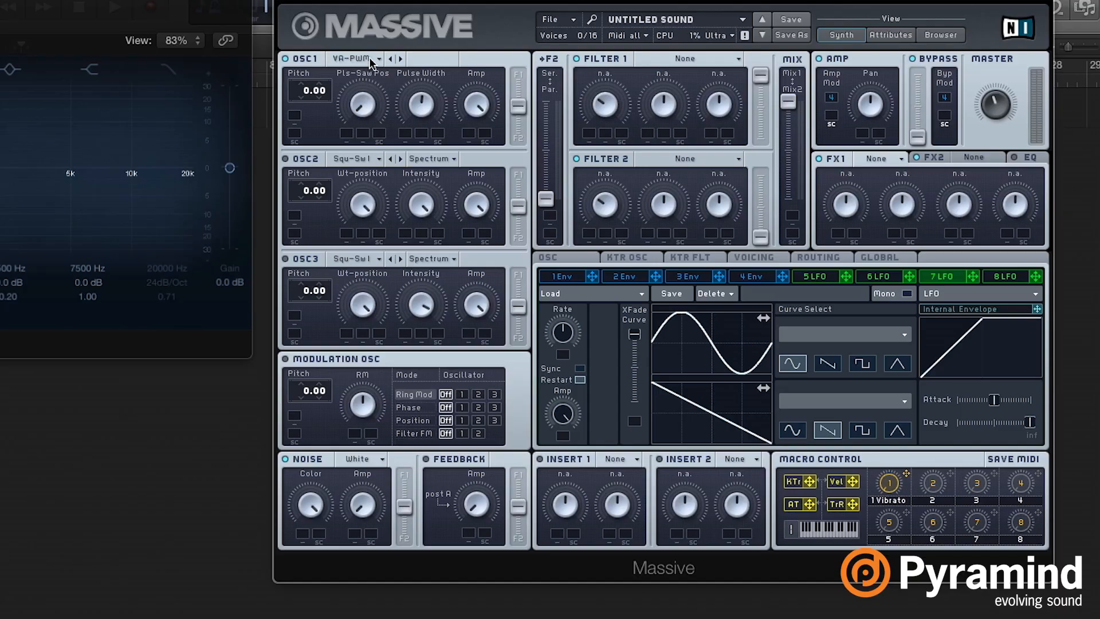
# Alternate OSC1 between Pulse-Saw Sync and Pulse-Saw PWM with Pls-Saw Pos at minimum, finishing on Pulse-Saw Sync
pyautogui.click(359, 60)
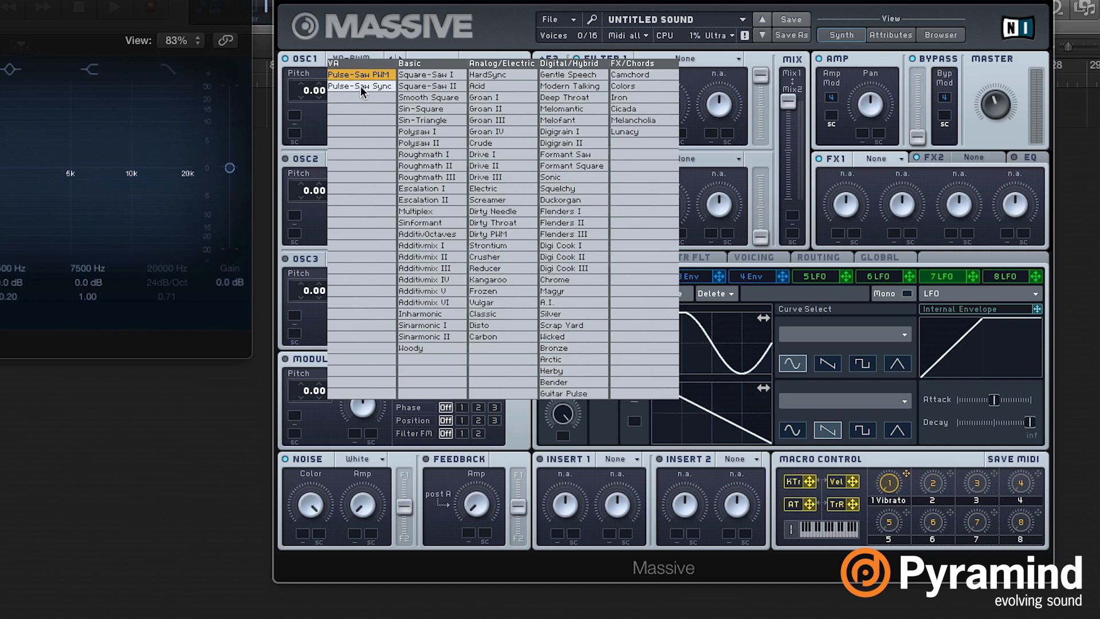
pyautogui.click(360, 86)
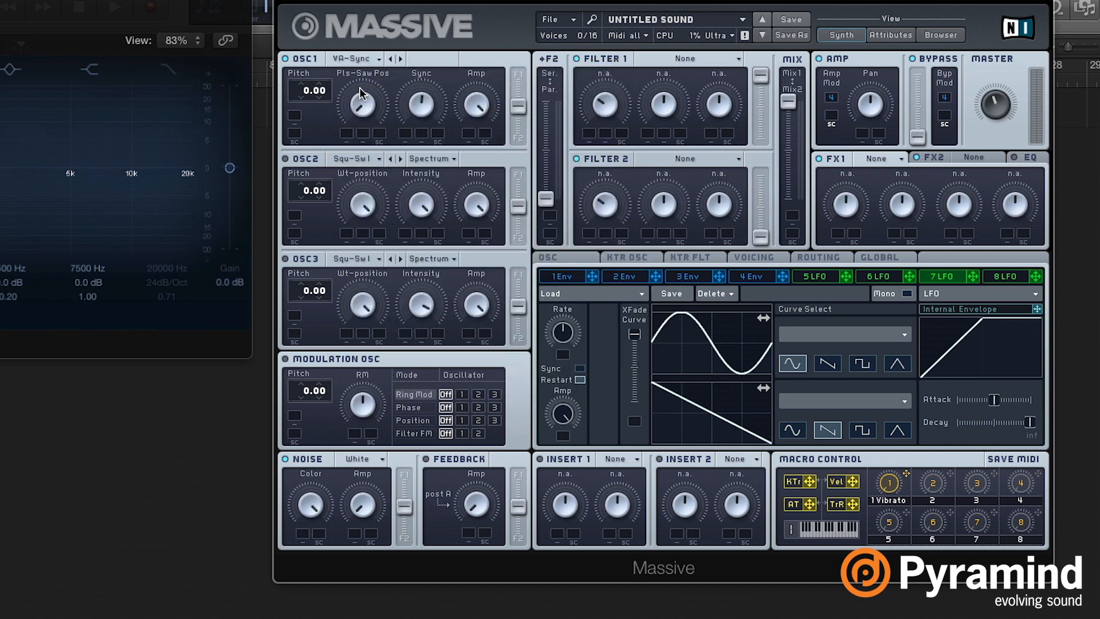
pyautogui.click(370, 59)
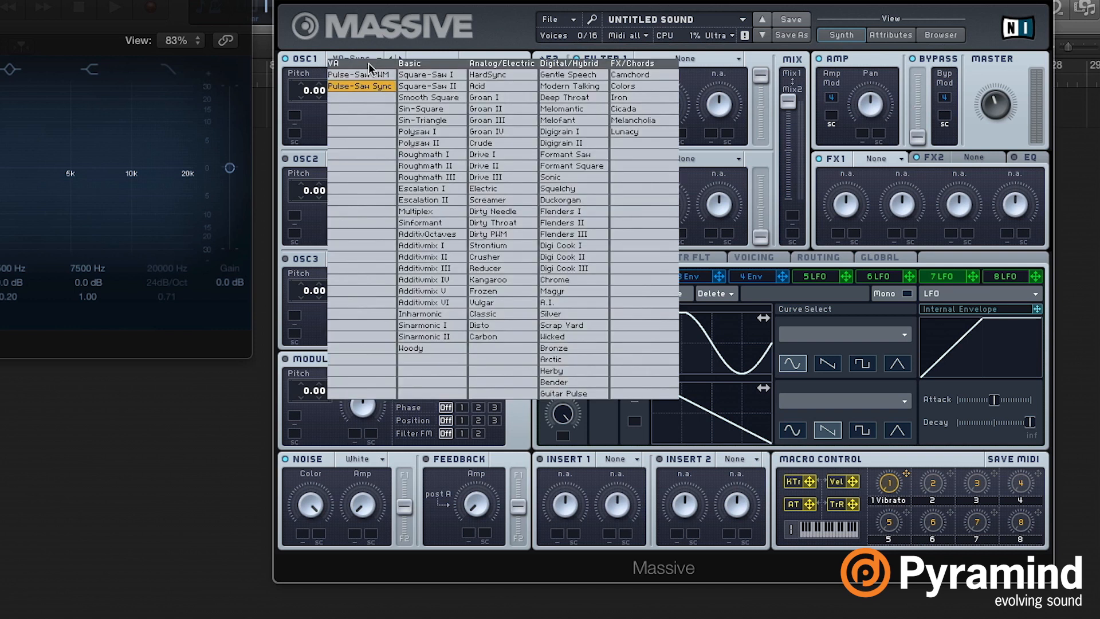
pyautogui.click(369, 75)
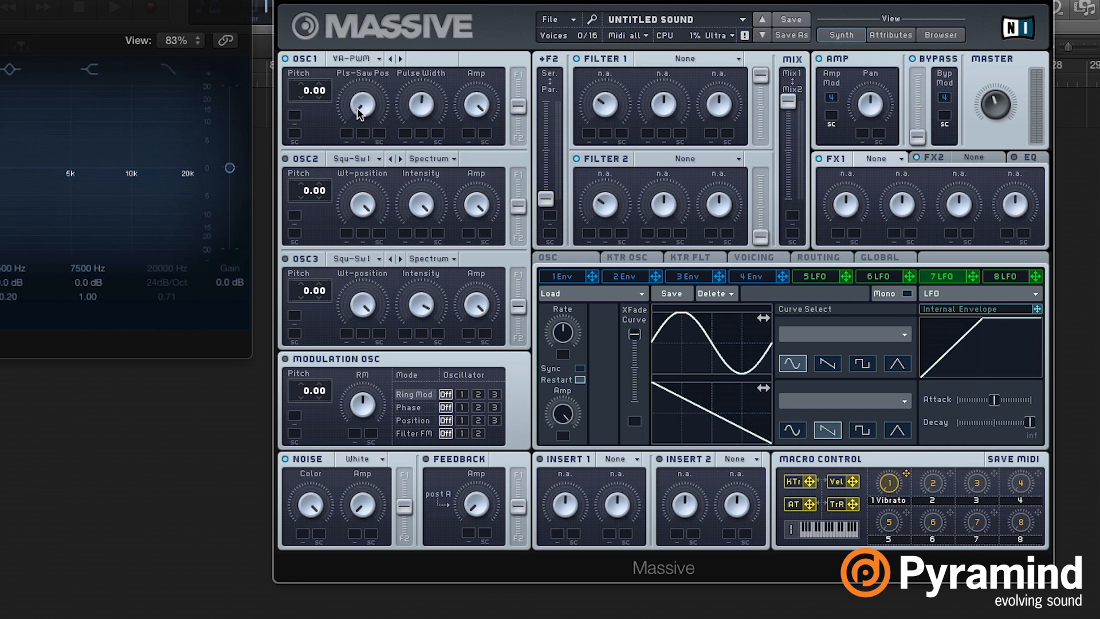
pyautogui.moveTo(360, 106); pyautogui.dragTo(363, 137)
pyautogui.click(365, 59)
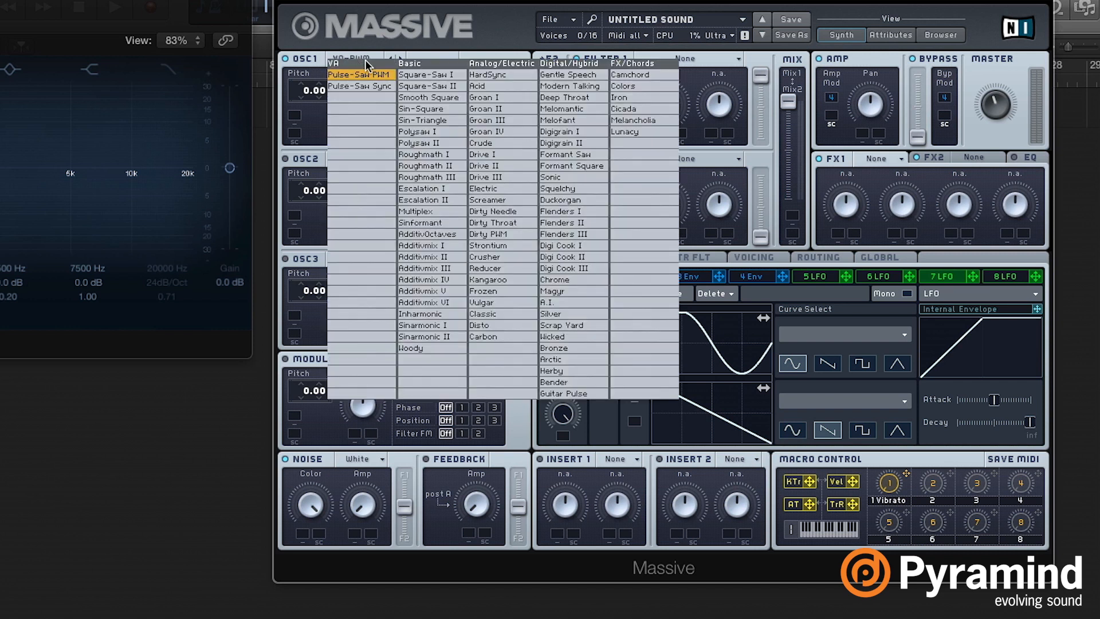
pyautogui.click(384, 86)
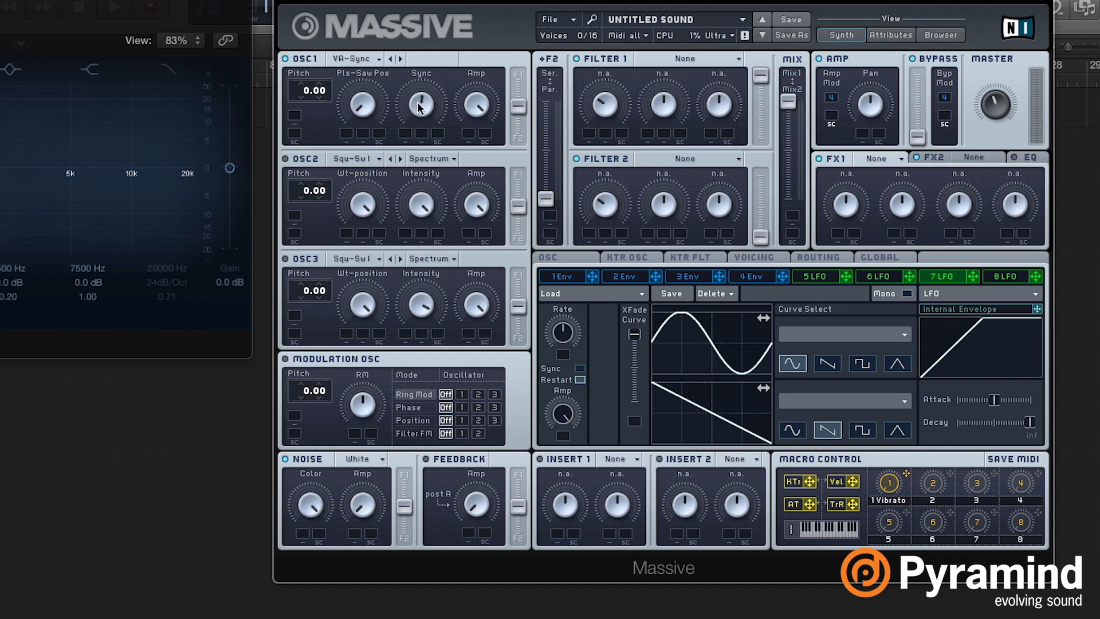
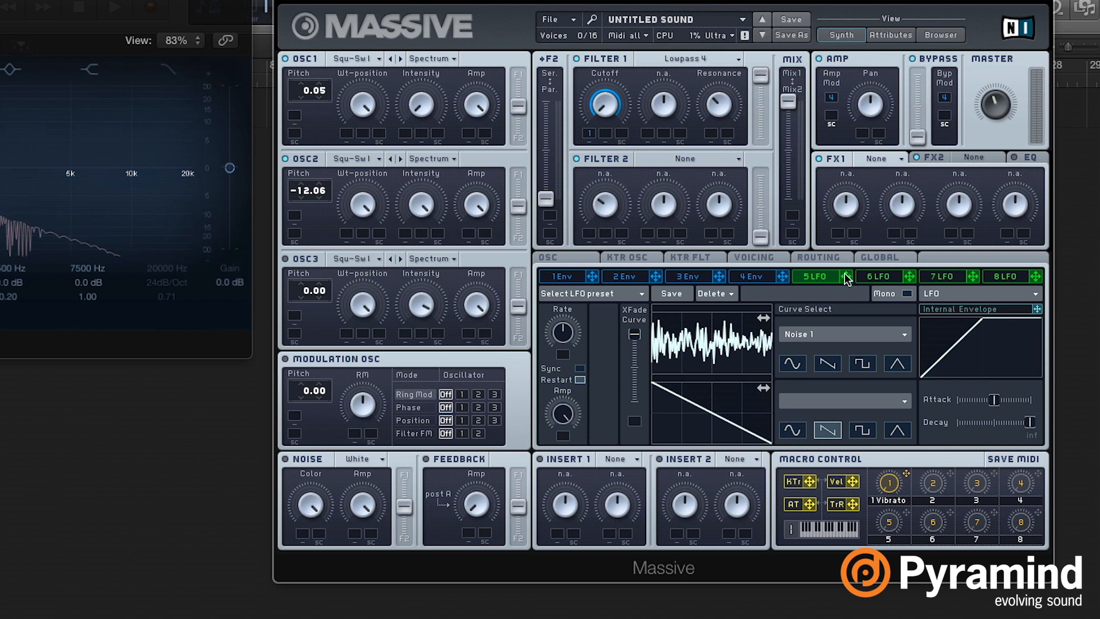
# Modulate the pitch of OSC1 and OSC2 with LFO 5, using amounts of 0.11 and -0.10
pyautogui.moveTo(846, 277); pyautogui.dragTo(261, 113)
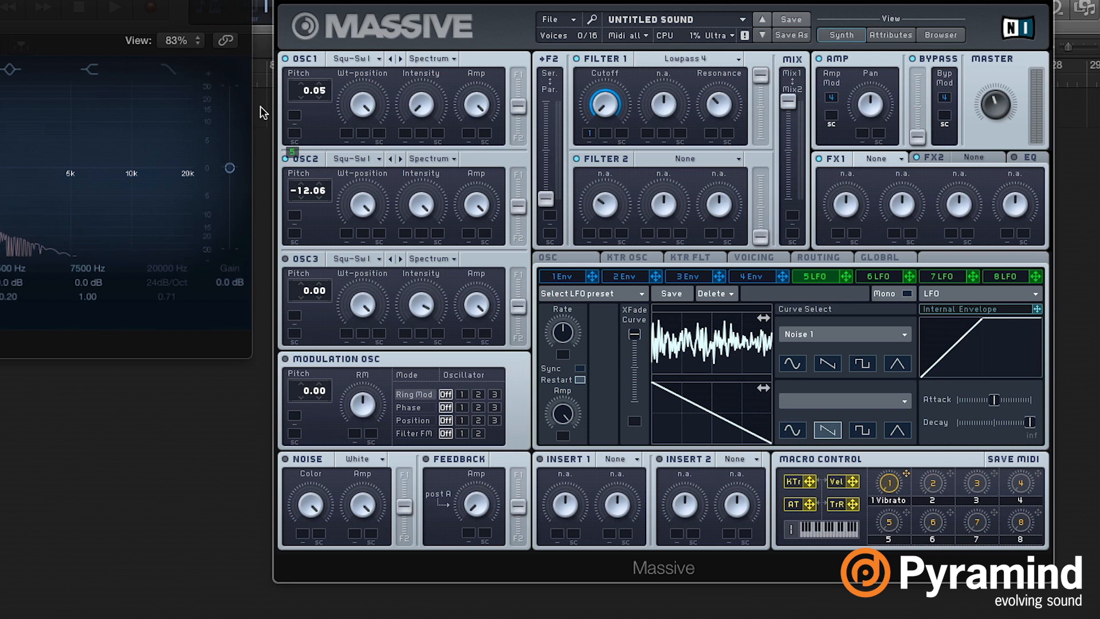
pyautogui.click(296, 117)
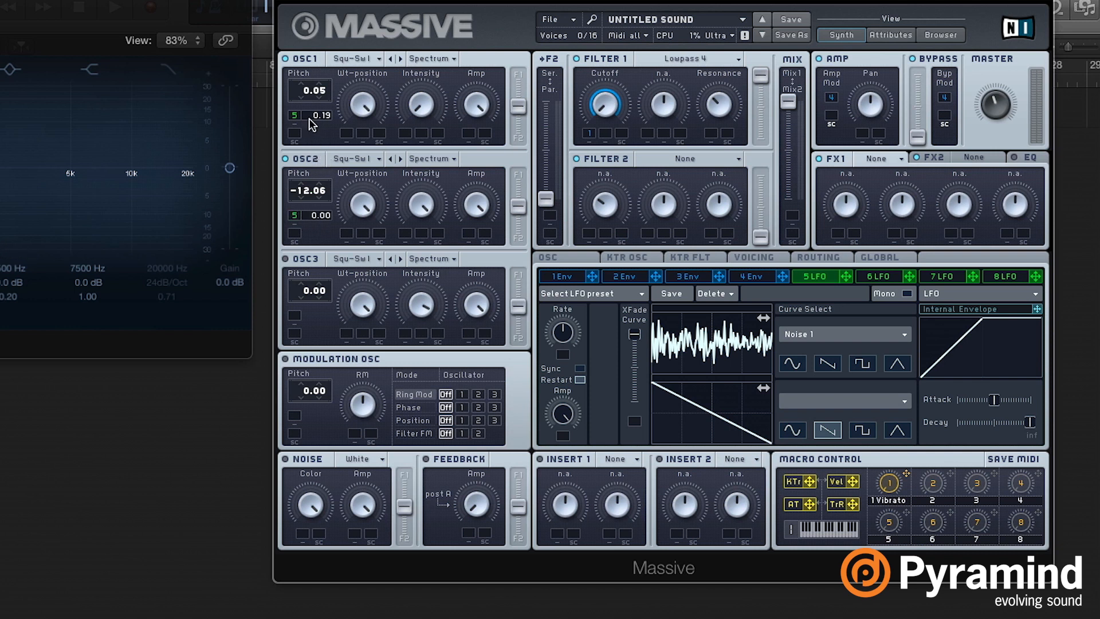
pyautogui.doubleClick(323, 116)
pyautogui.moveTo(307, 213); pyautogui.dragTo(306, 207)
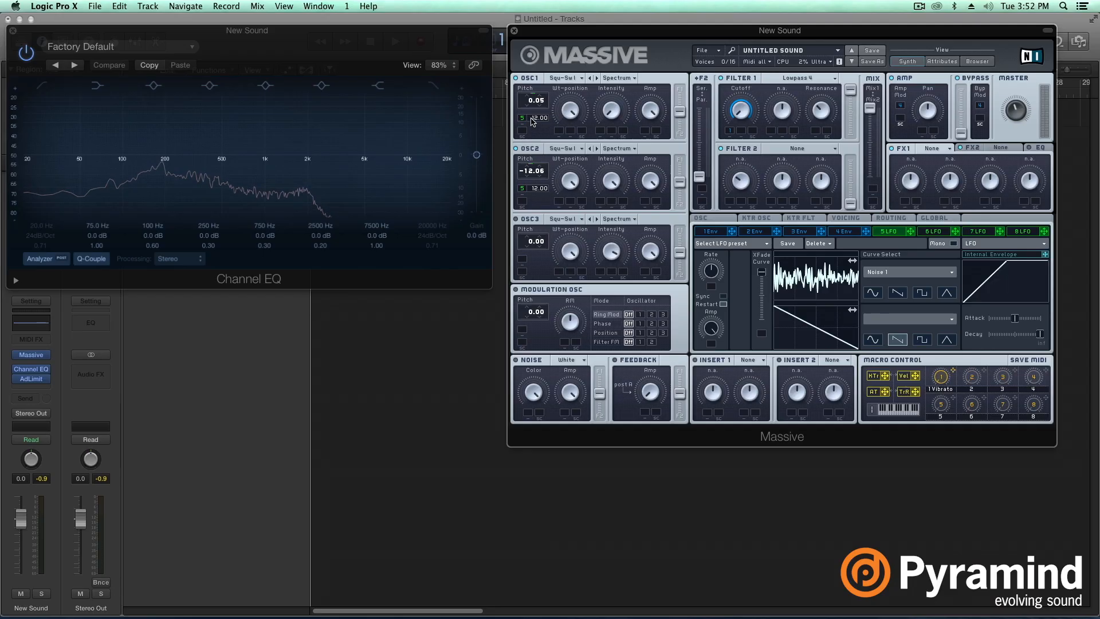
pyautogui.moveTo(530, 190); pyautogui.dragTo(531, 225)
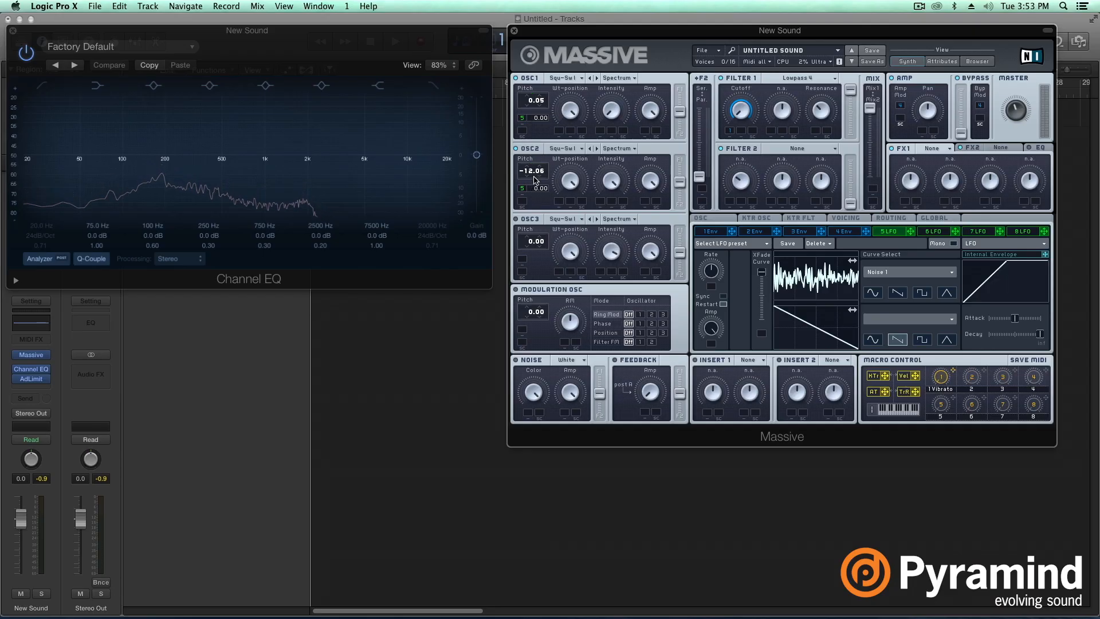
pyautogui.moveTo(544, 114); pyautogui.dragTo(544, 110)
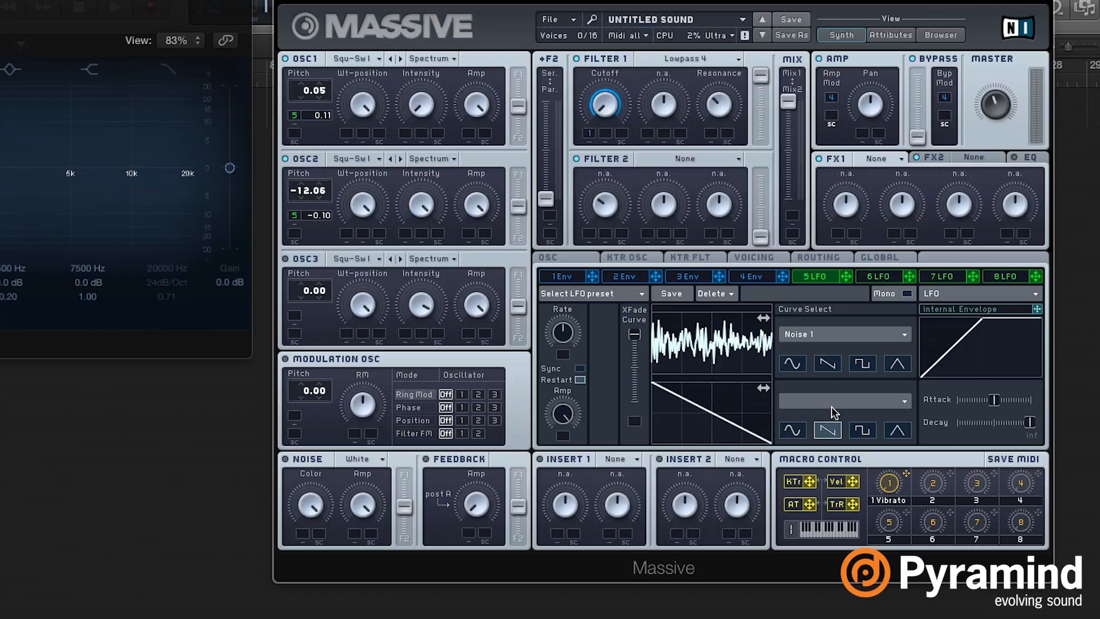
# Set the second curve of LFO 5 to Bending 4
pyautogui.click(832, 405)
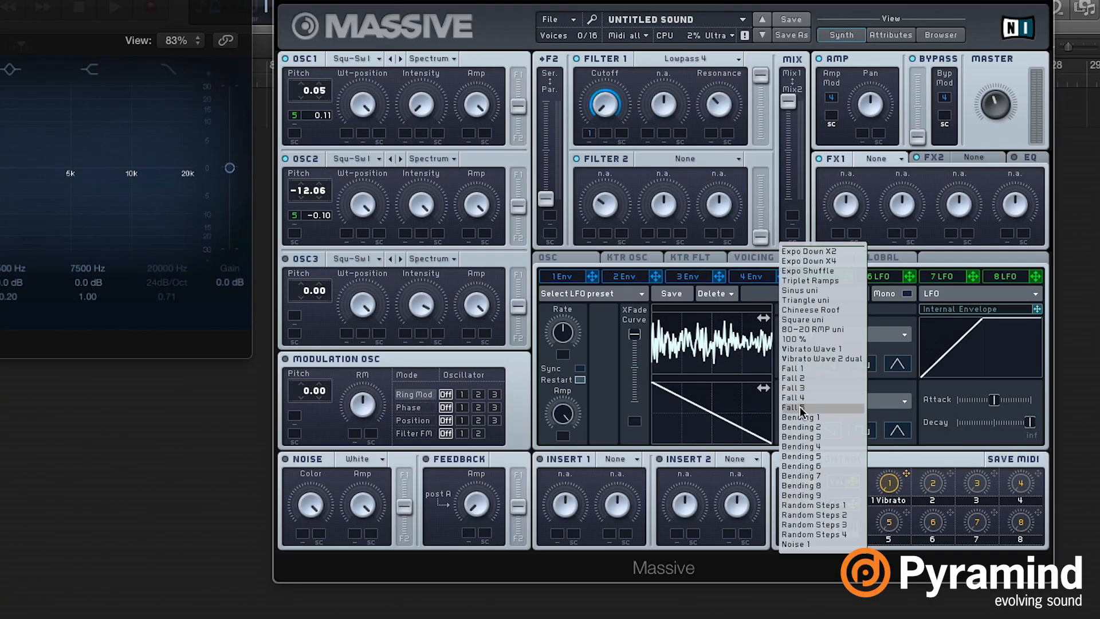
pyautogui.click(819, 446)
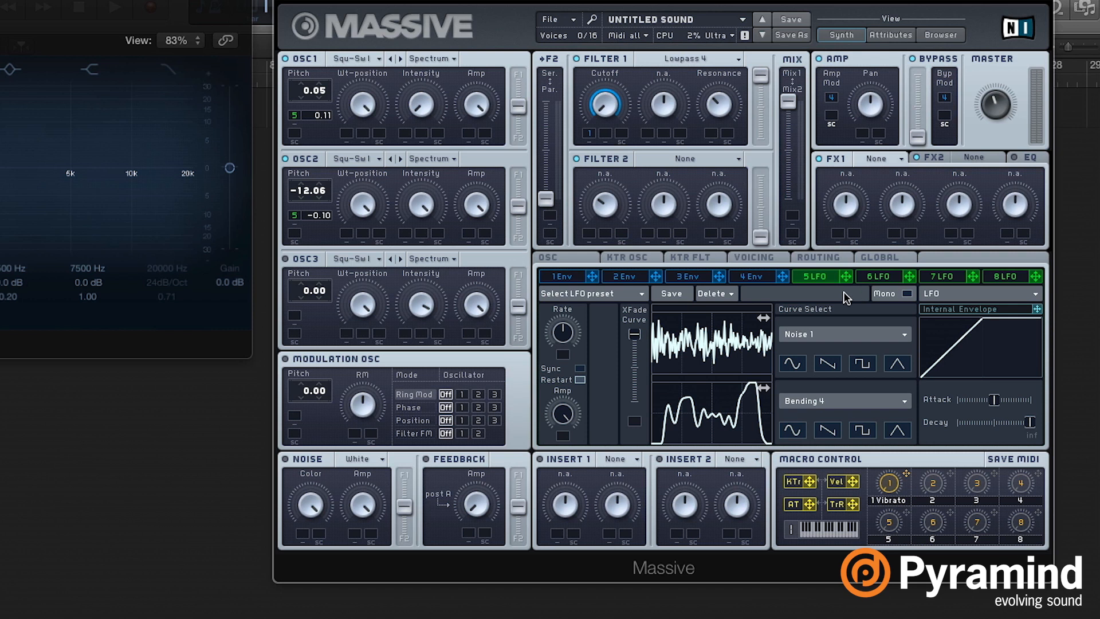
# Set the first curve of LFO 6 to Bending 7 and its second curve to Random Steps 2
pyautogui.click(886, 275)
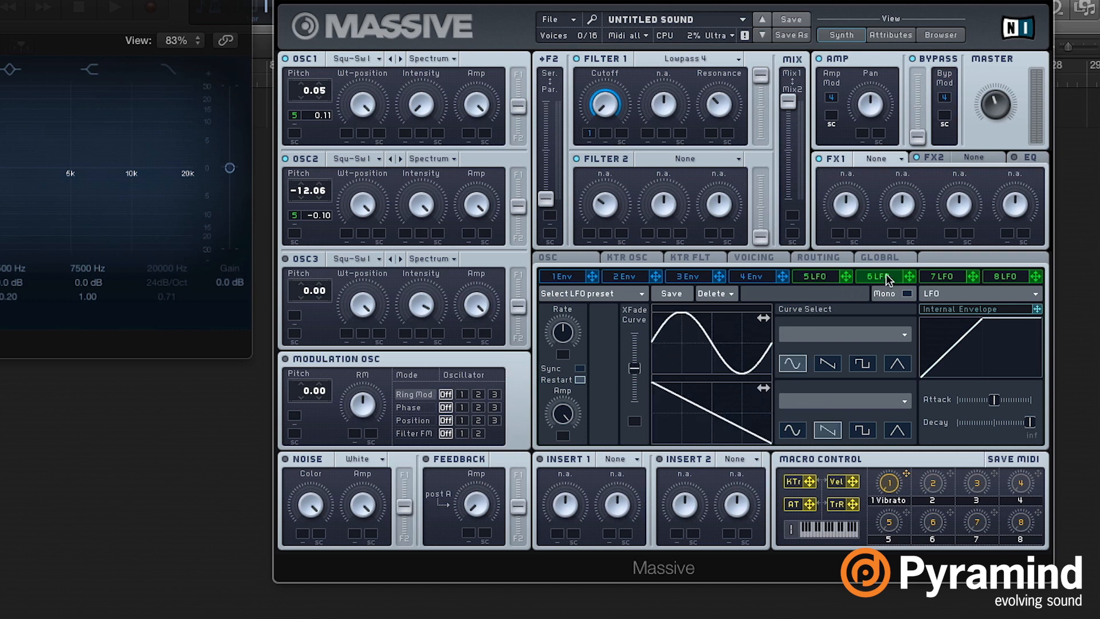
pyautogui.click(813, 335)
pyautogui.click(819, 476)
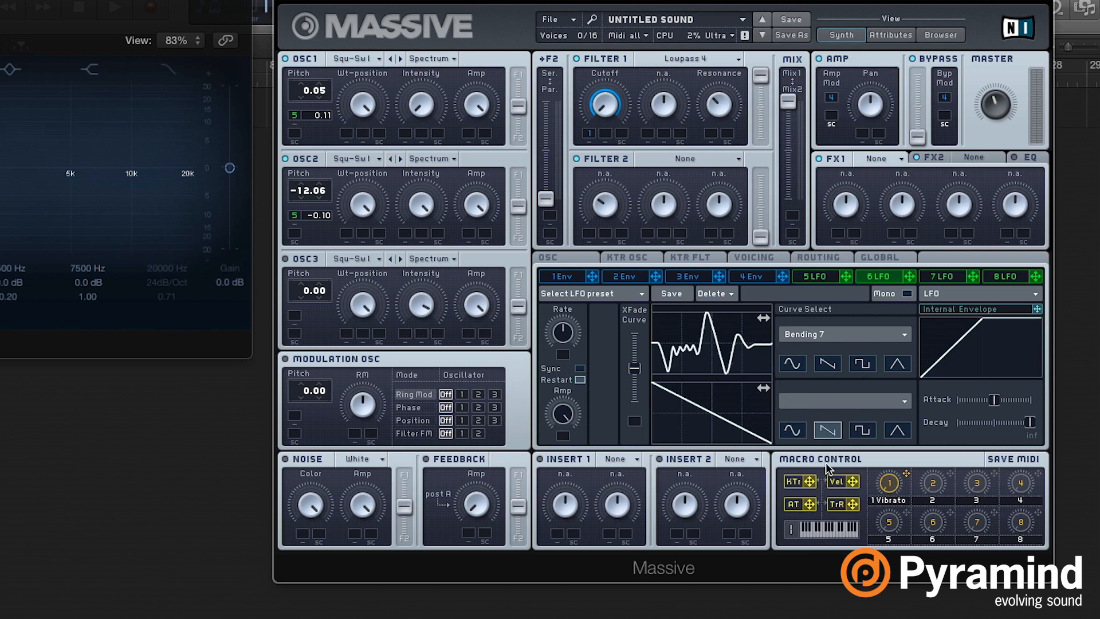
pyautogui.click(831, 399)
pyautogui.click(823, 518)
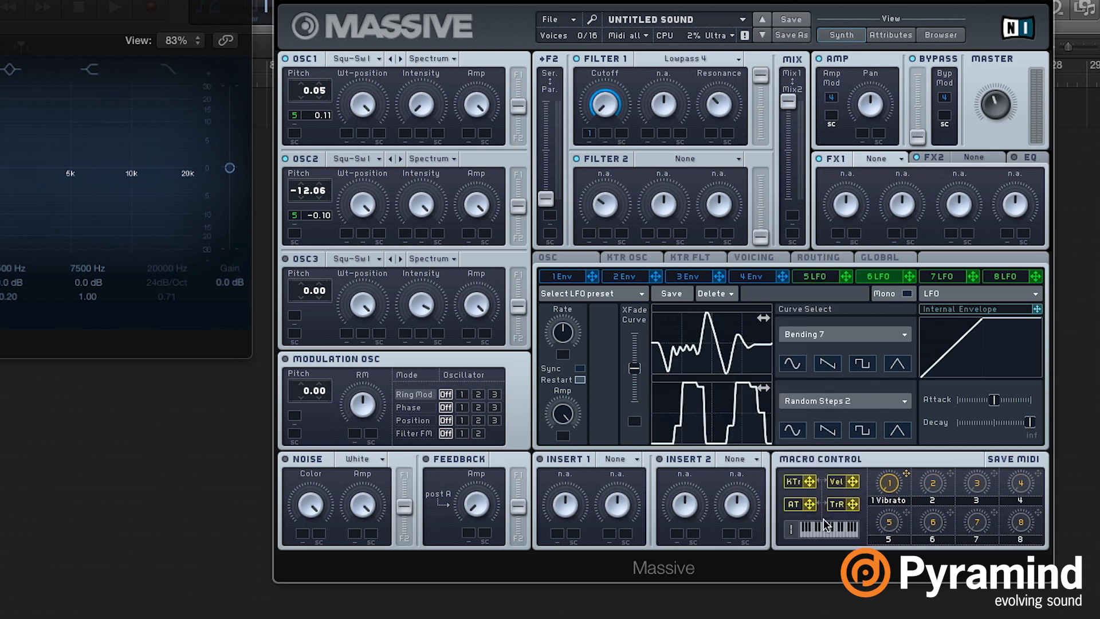
# Shift the phase of LFO 6's second curve and modulate its XFade Curve, set fully to the first curve, with LFO 7
pyautogui.moveTo(735, 423); pyautogui.dragTo(744, 425)
pyautogui.moveTo(634, 376); pyautogui.dragTo(620, 301)
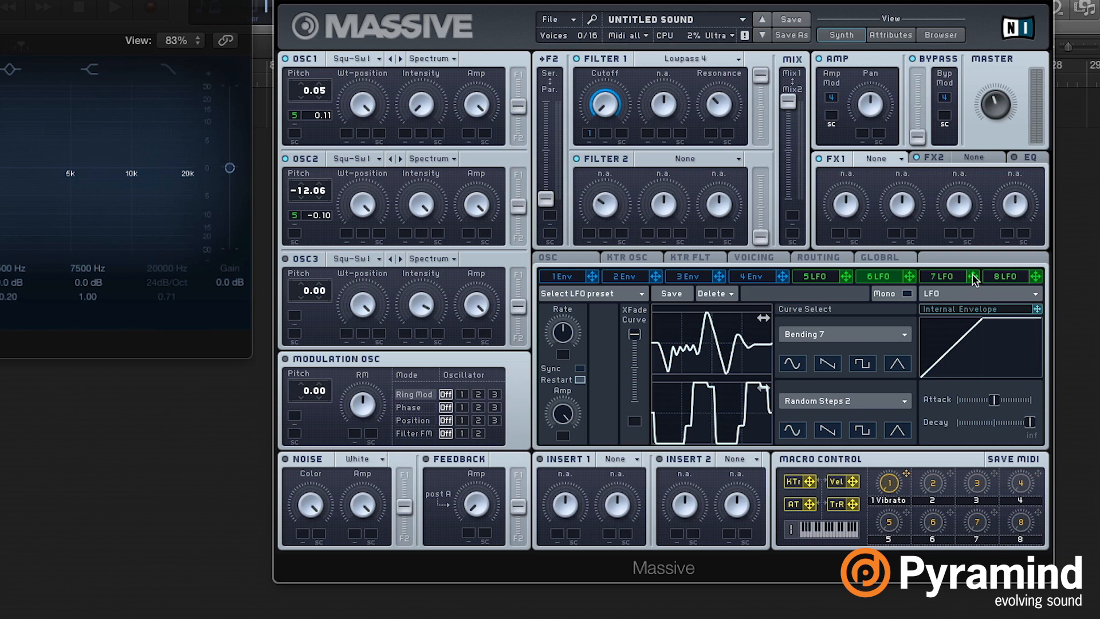
pyautogui.moveTo(974, 280); pyautogui.dragTo(634, 494)
# Set the first curve of LFO 7 to Bending 6 and modulate its Rate with LFO 6
pyautogui.click(936, 278)
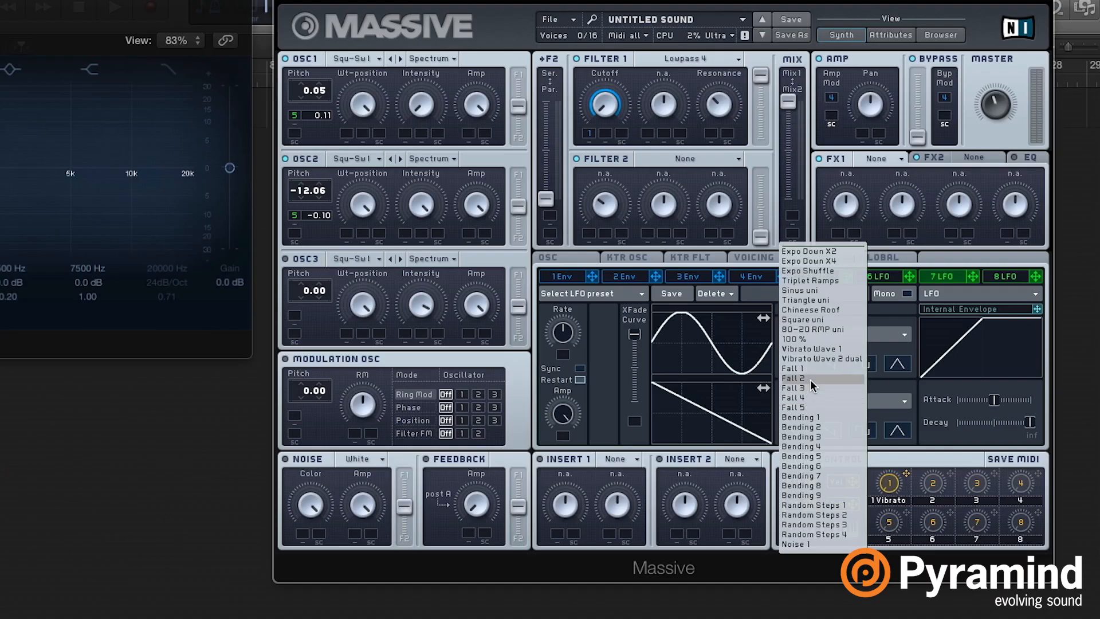
pyautogui.click(821, 467)
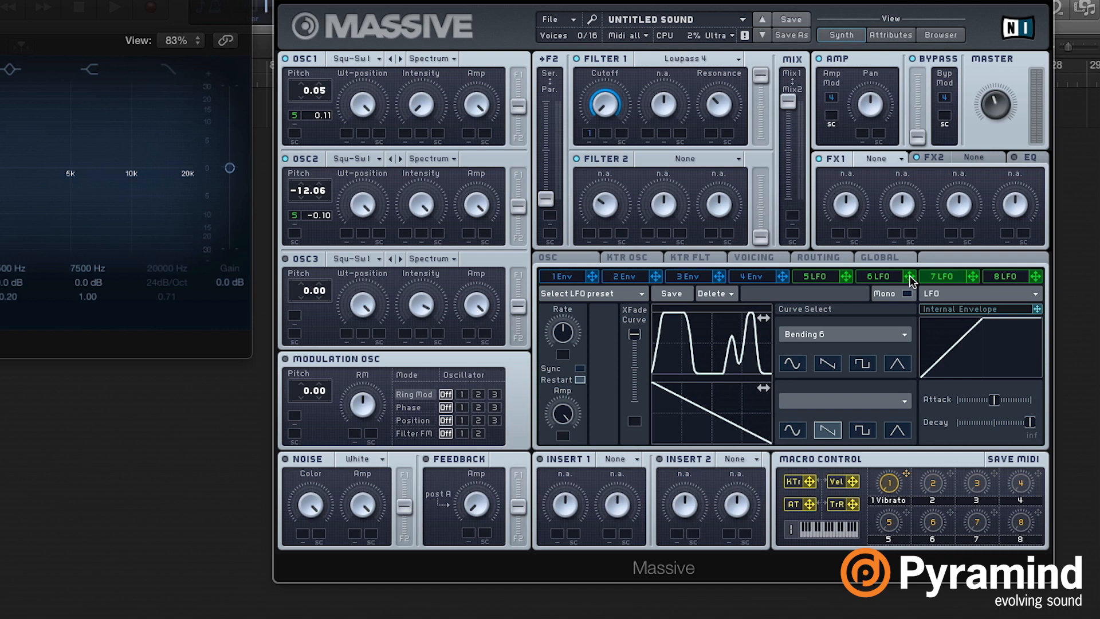
pyautogui.moveTo(909, 275); pyautogui.dragTo(564, 354)
pyautogui.moveTo(564, 356); pyautogui.dragTo(564, 344)
# Modulate LFO 6's Rate with LFO 5 and its Amp with LFO 6 itself
pyautogui.click(886, 278)
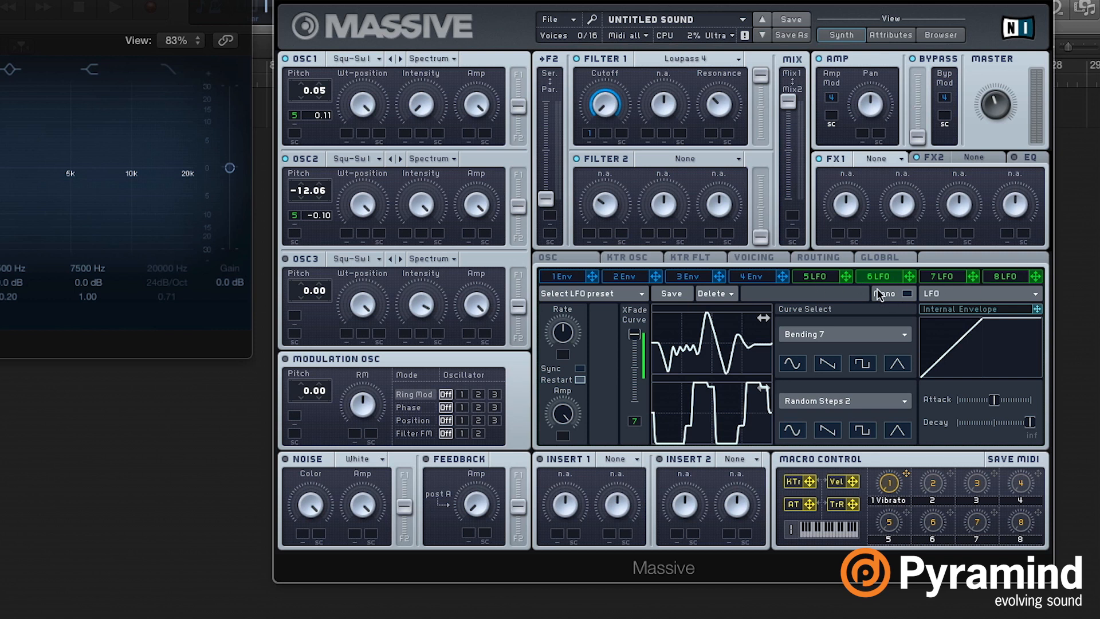
pyautogui.moveTo(845, 276); pyautogui.dragTo(562, 360)
pyautogui.moveTo(911, 279); pyautogui.dragTo(564, 437)
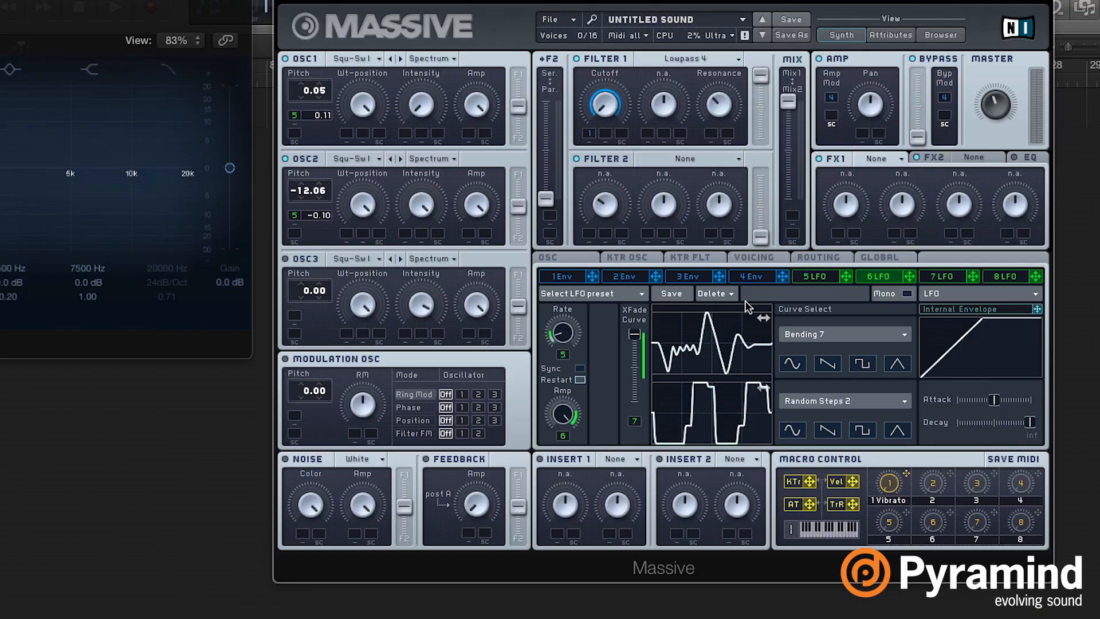
# Modulate the XFade Curve of LFO 5 with LFO 6
pyautogui.click(824, 278)
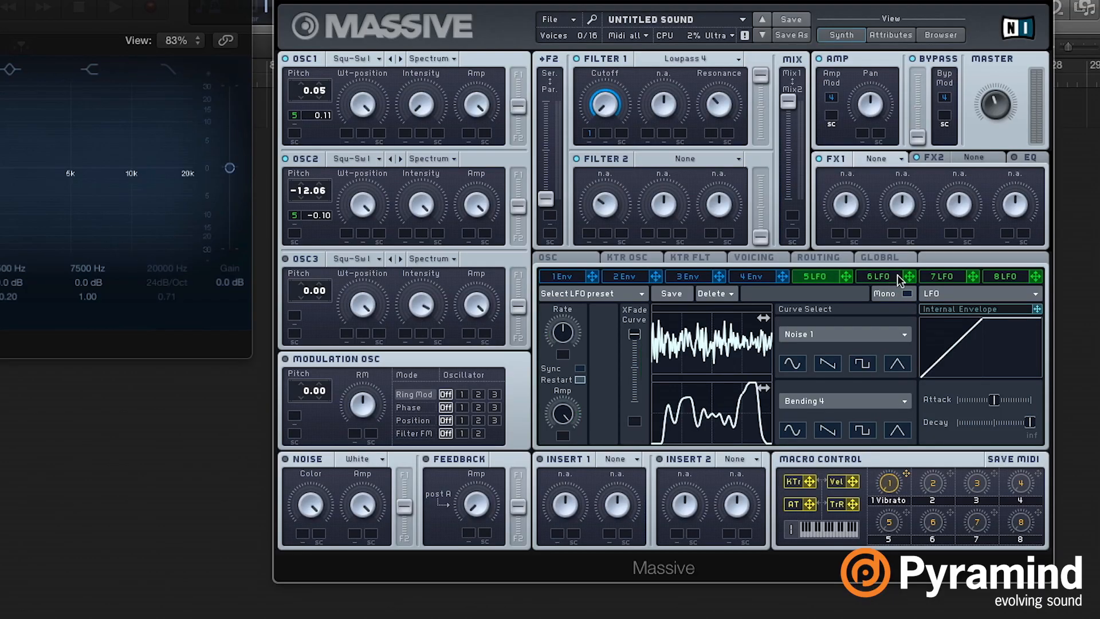
pyautogui.moveTo(910, 276); pyautogui.dragTo(634, 425)
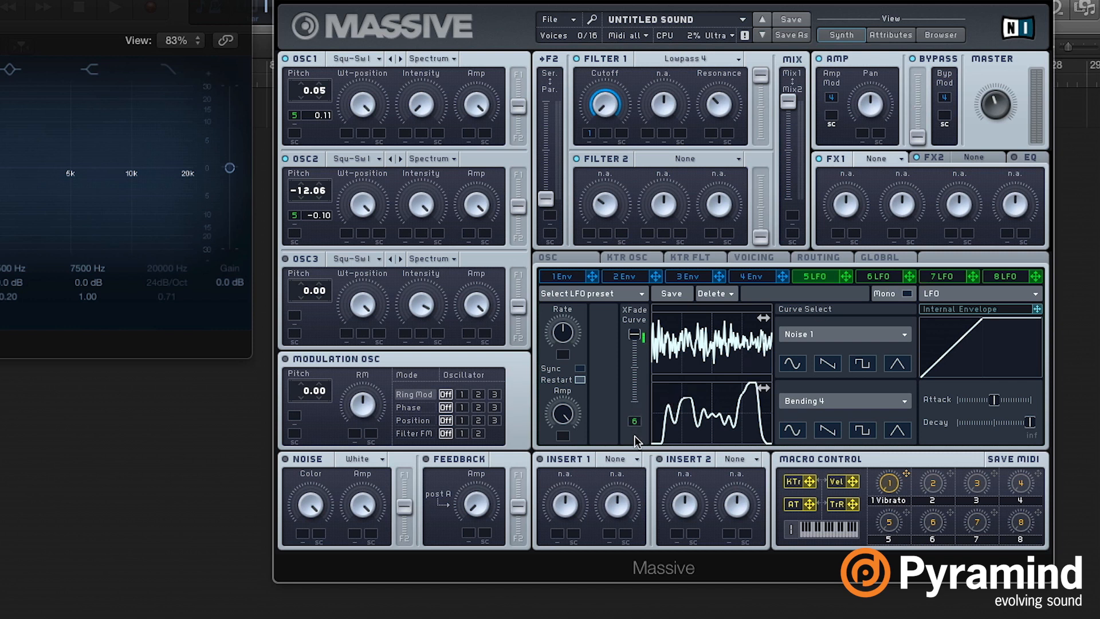
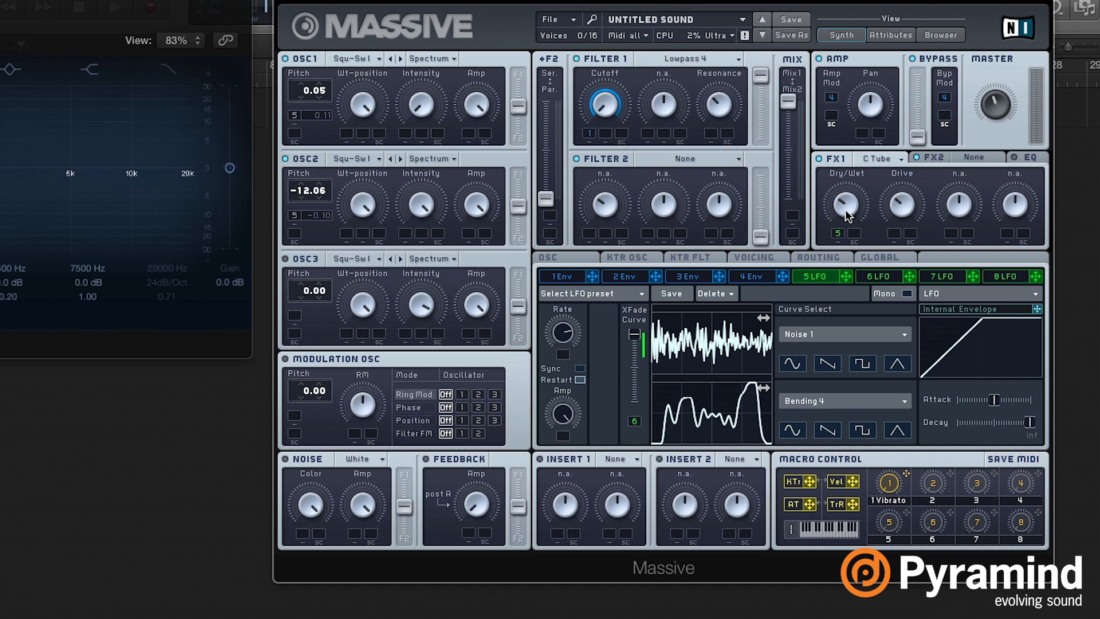
# Give FX1's Dry/Wet a small LFO 5 modulation range and switch FX1 off
pyautogui.moveTo(837, 233); pyautogui.dragTo(836, 230)
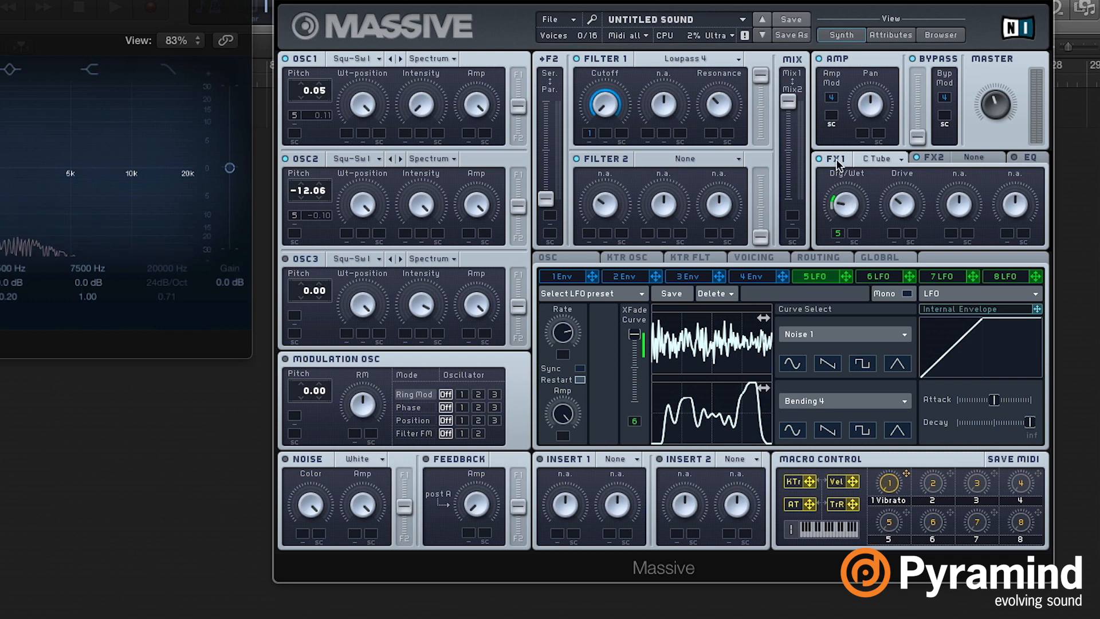
pyautogui.click(819, 159)
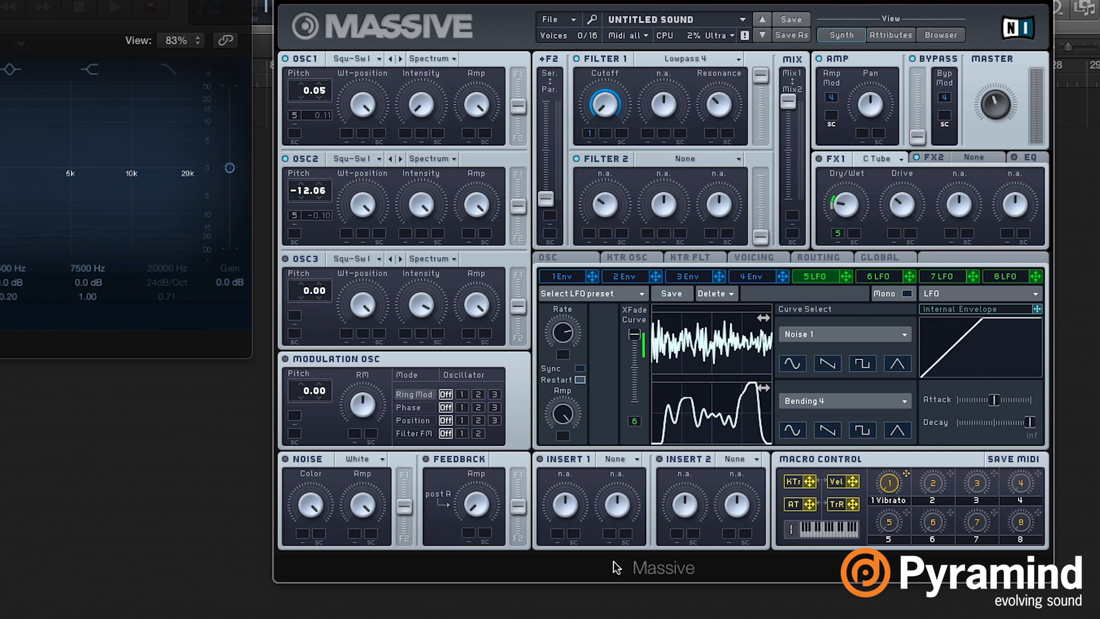
# Enable Insert 1 and load the Sine Shaper effect into it
pyautogui.click(539, 459)
pyautogui.click(634, 460)
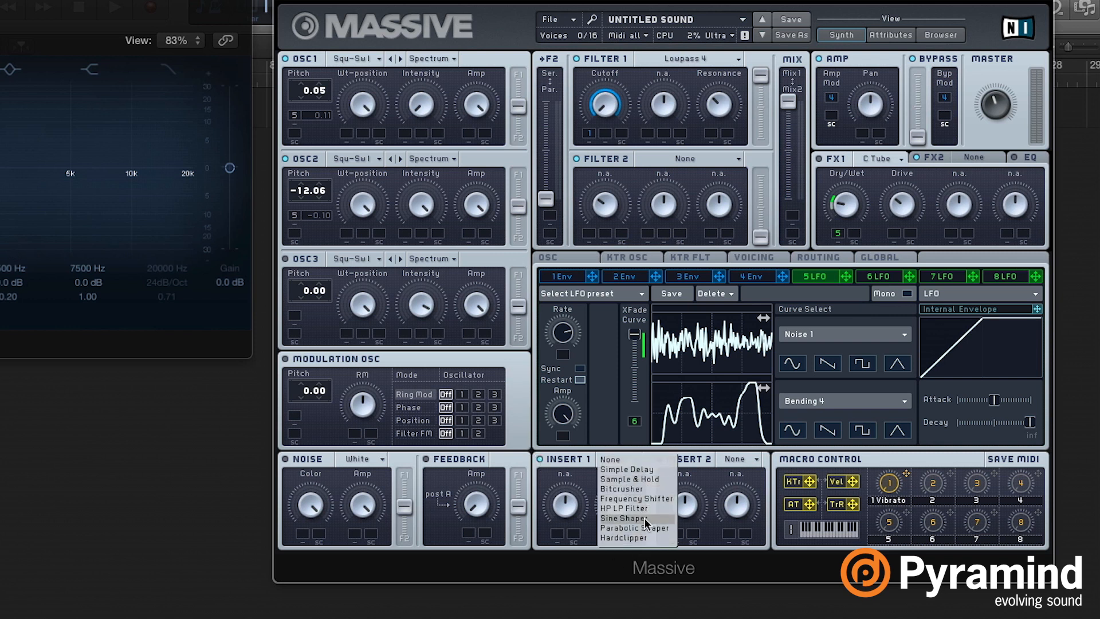
pyautogui.click(627, 518)
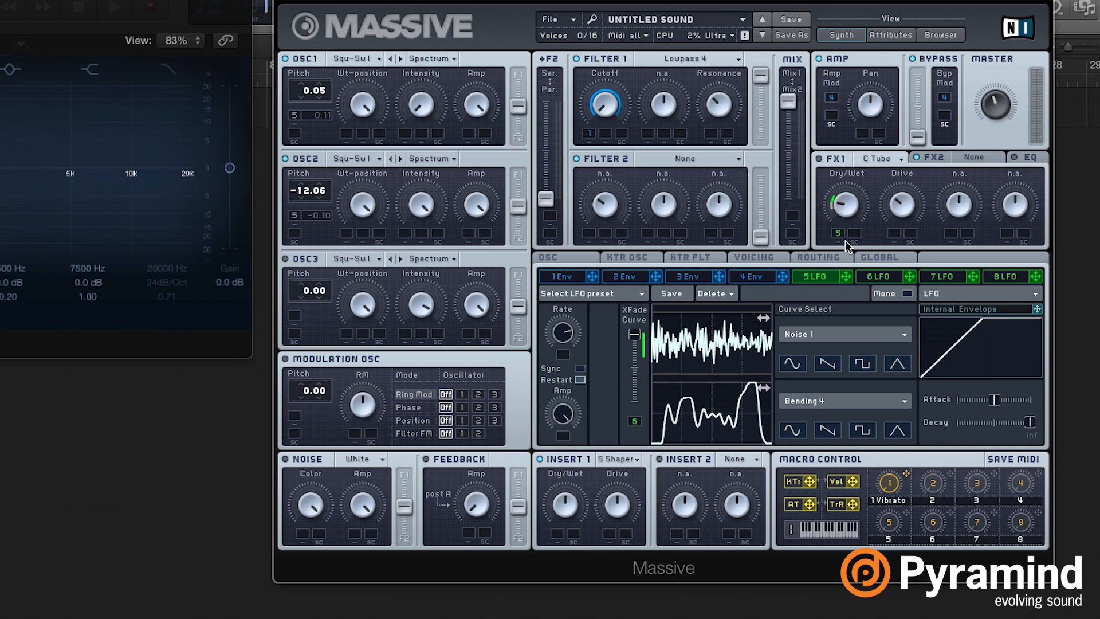
# Assign LFO 5 to Insert 1's Dry/Wet, lower the Dry/Wet level and set Drive to about the middle
pyautogui.moveTo(846, 277); pyautogui.dragTo(556, 532)
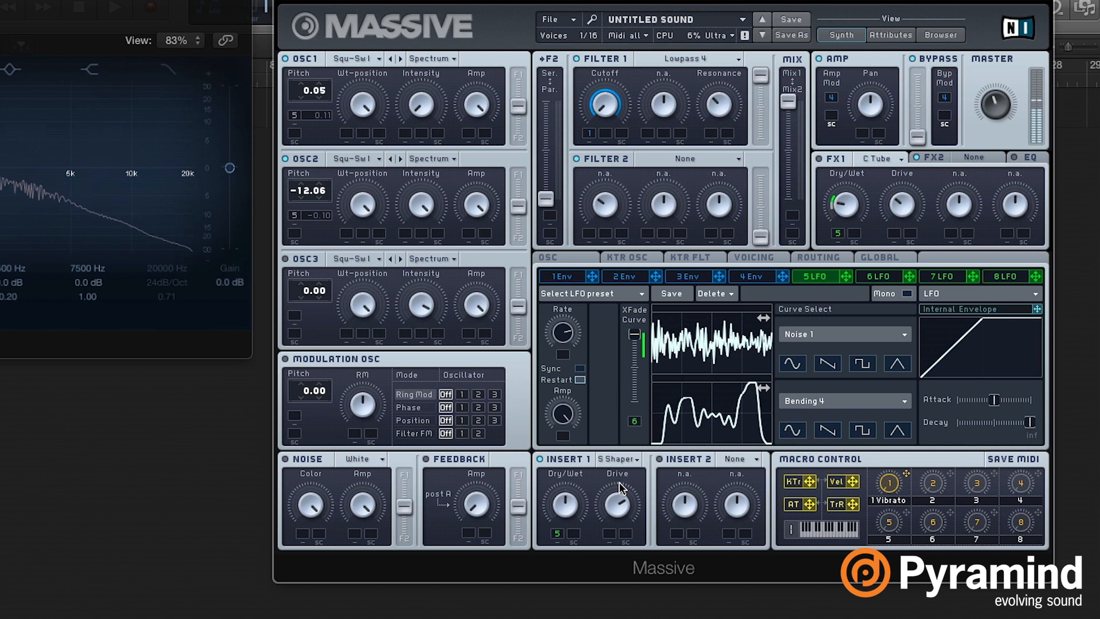
pyautogui.moveTo(619, 484); pyautogui.dragTo(622, 507)
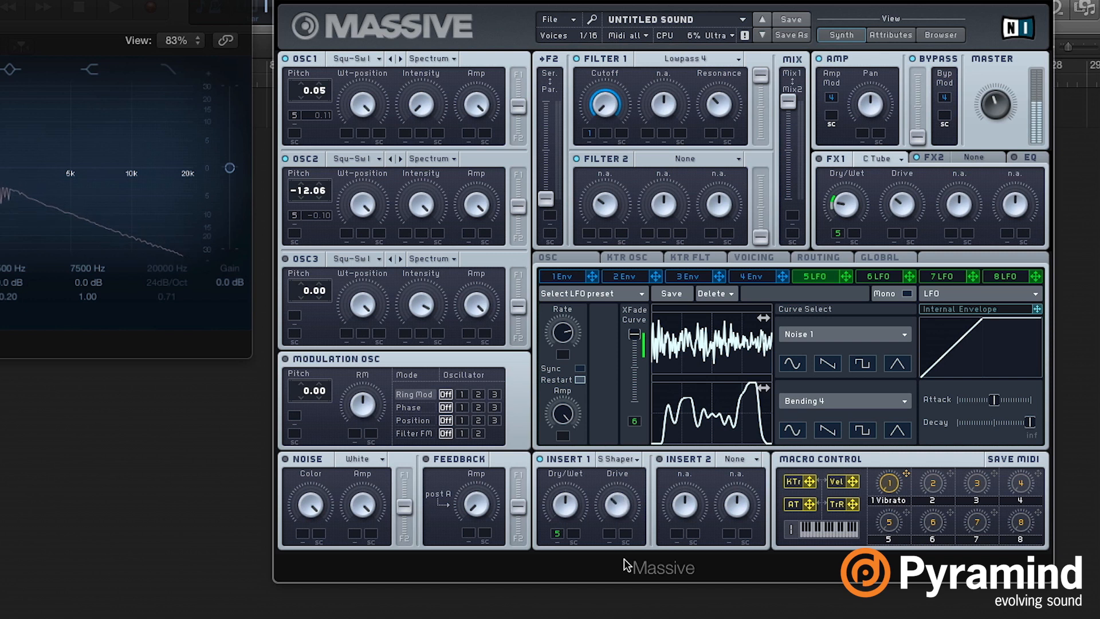
pyautogui.moveTo(564, 507); pyautogui.dragTo(568, 535)
pyautogui.moveTo(619, 503); pyautogui.dragTo(560, 517)
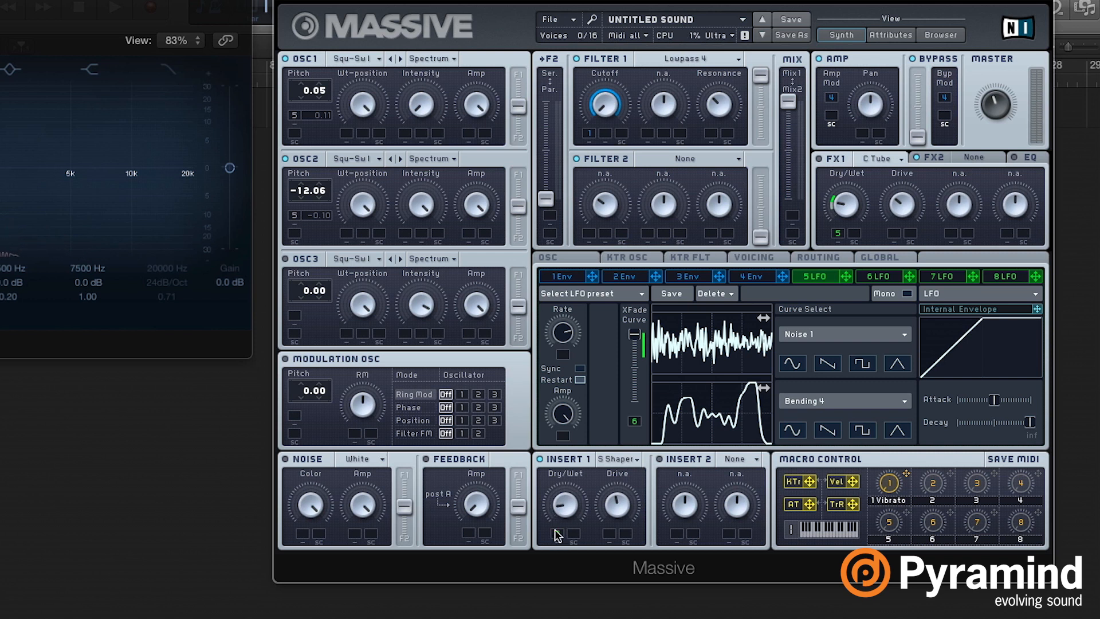
# Give Insert 1's Dry/Wet a small LFO 5 modulation range and review the settings of LFO 7 and LFO 6
pyautogui.click(555, 537)
pyautogui.moveTo(556, 534); pyautogui.dragTo(557, 531)
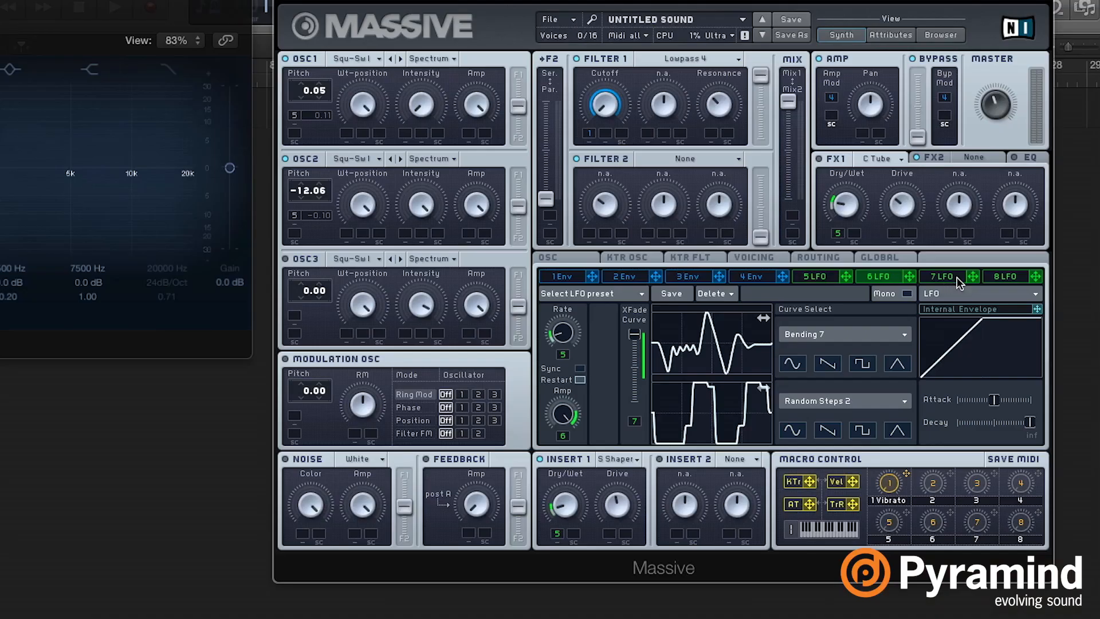
pyautogui.click(957, 277)
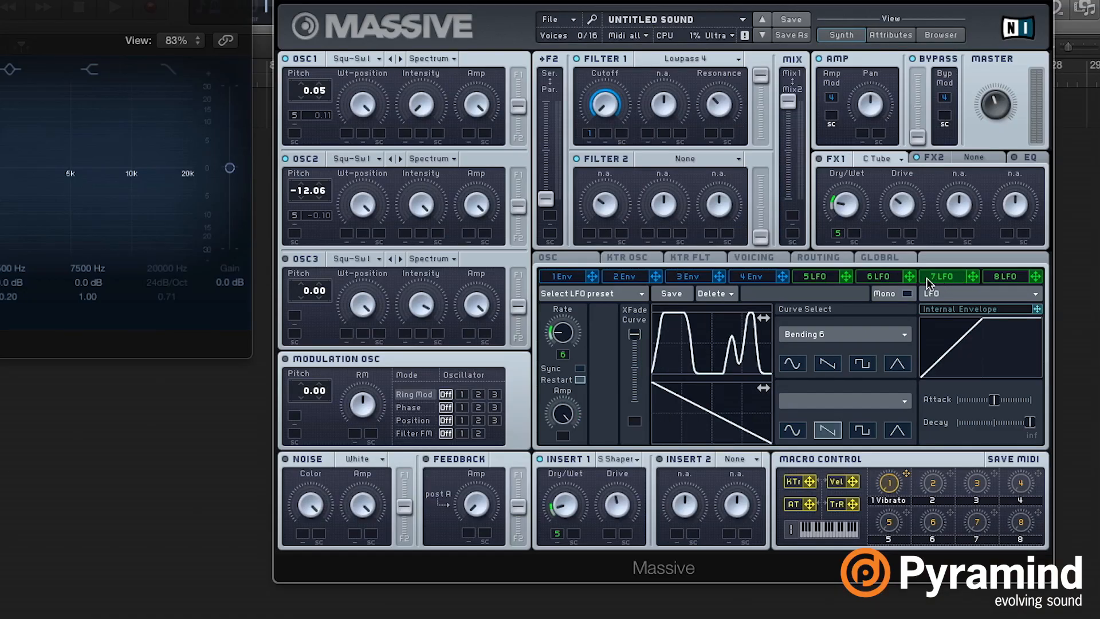
pyautogui.click(881, 276)
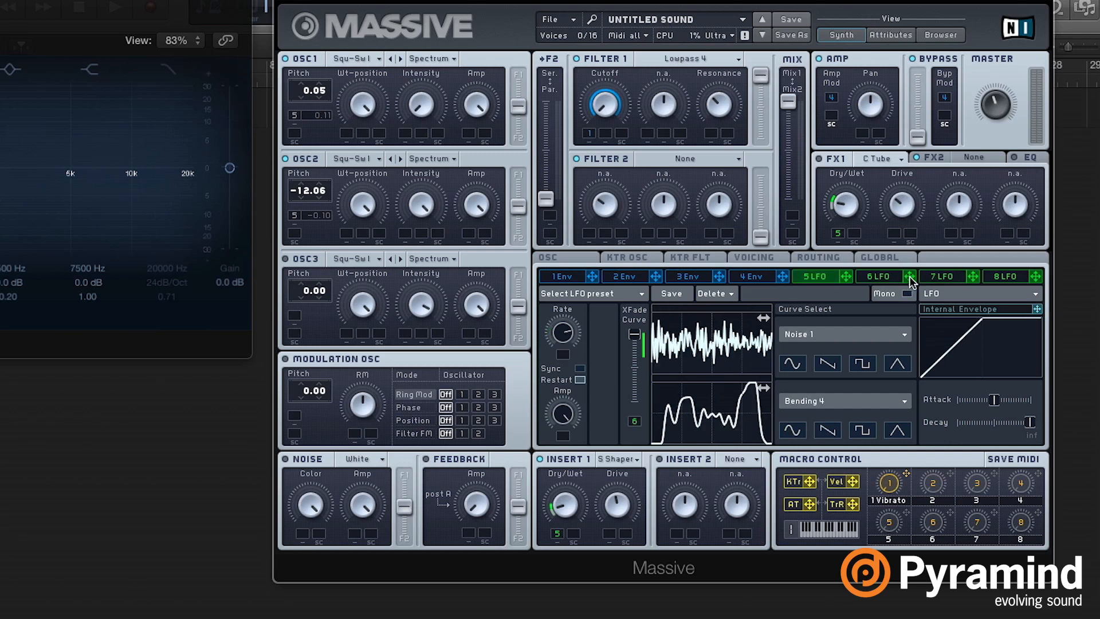
# Assign LFO 5 to OSC1's pitch and LFO 6 to OSC2's pitch, unmuting both pitch modulations
pyautogui.moveTo(845, 276); pyautogui.dragTo(295, 119)
pyautogui.rightClick(296, 115)
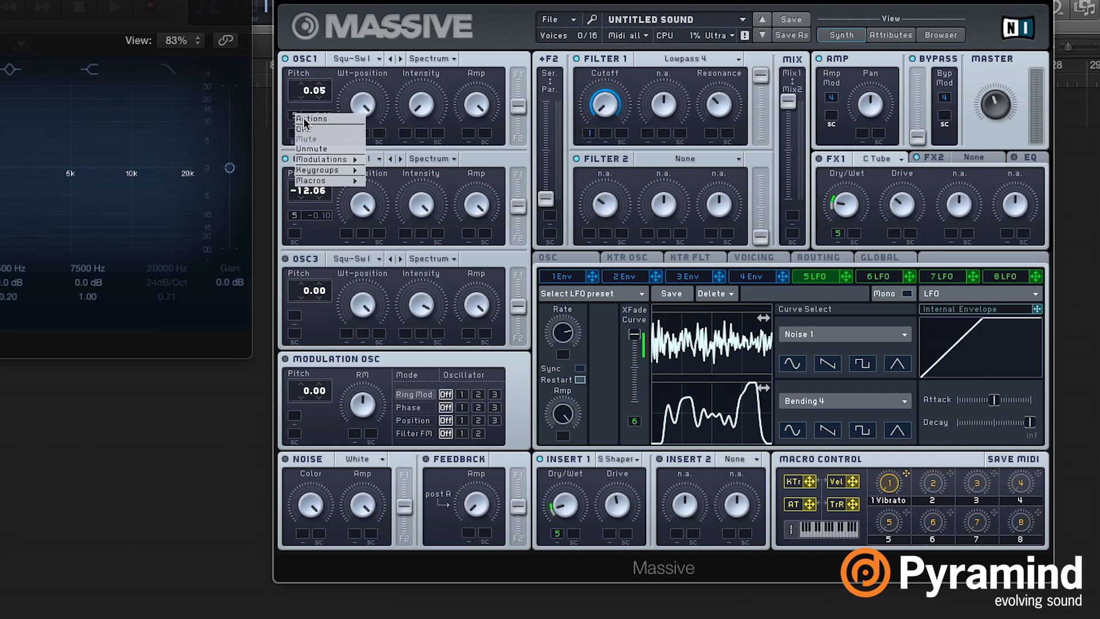
pyautogui.click(324, 152)
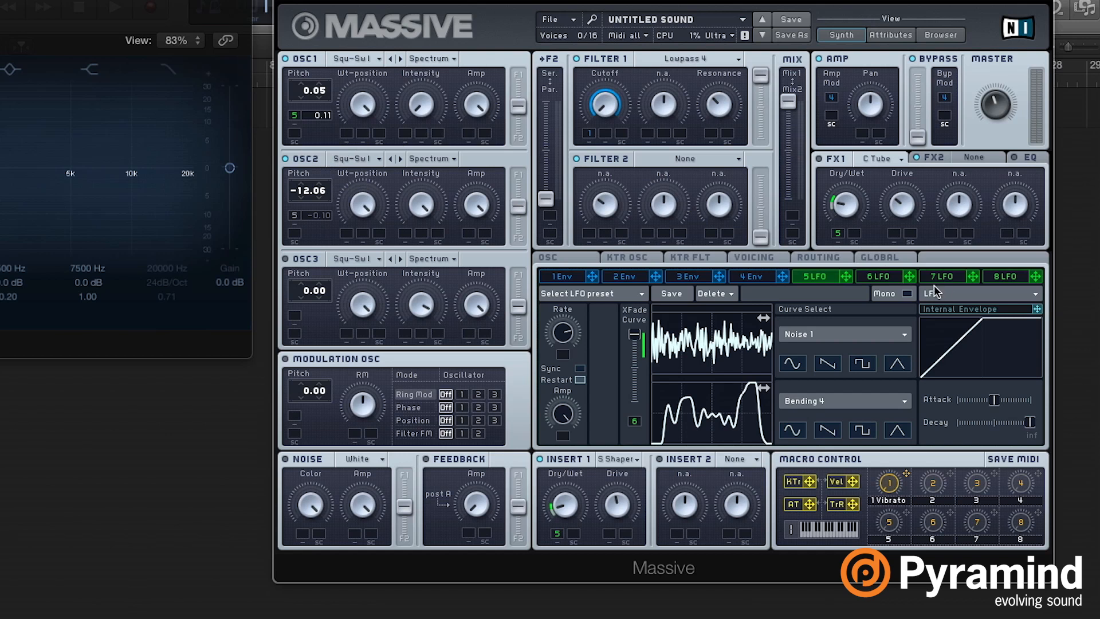
pyautogui.moveTo(911, 278); pyautogui.dragTo(295, 215)
pyautogui.rightClick(294, 215)
pyautogui.click(321, 250)
# Assign LFO 7 to Filter 1's Resonance with a small modulation range
pyautogui.moveTo(974, 279); pyautogui.dragTo(712, 140)
pyautogui.moveTo(841, 242); pyautogui.dragTo(840, 235)
# Load the Dimension Expander effect into FX2 and adjust its Size
pyautogui.click(957, 154)
pyautogui.click(985, 165)
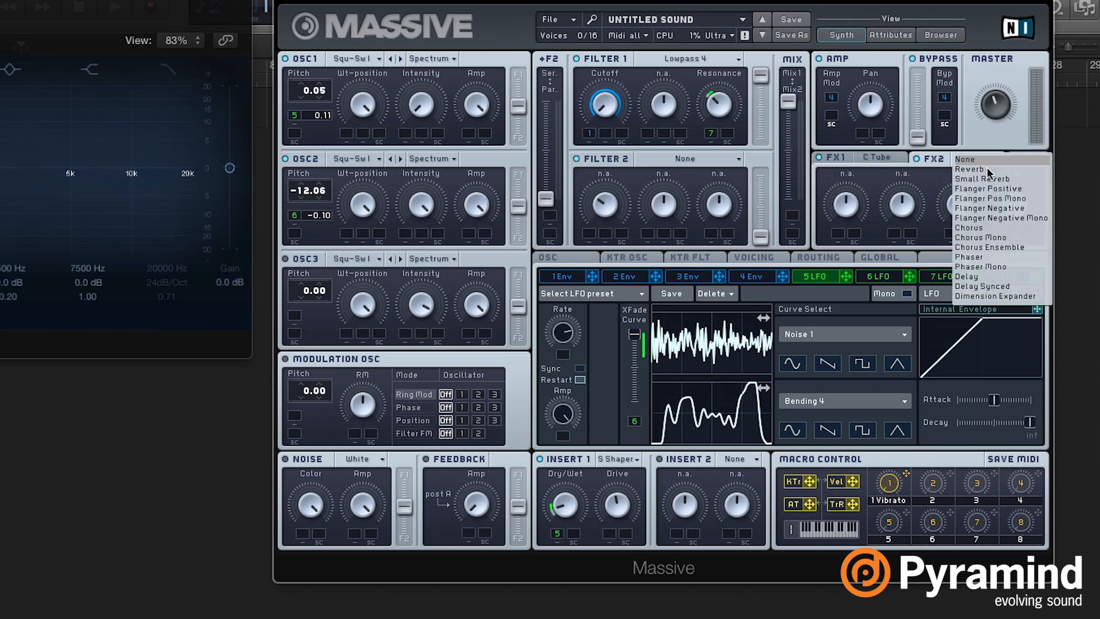
pyautogui.click(1003, 297)
pyautogui.moveTo(902, 204); pyautogui.dragTo(853, 230)
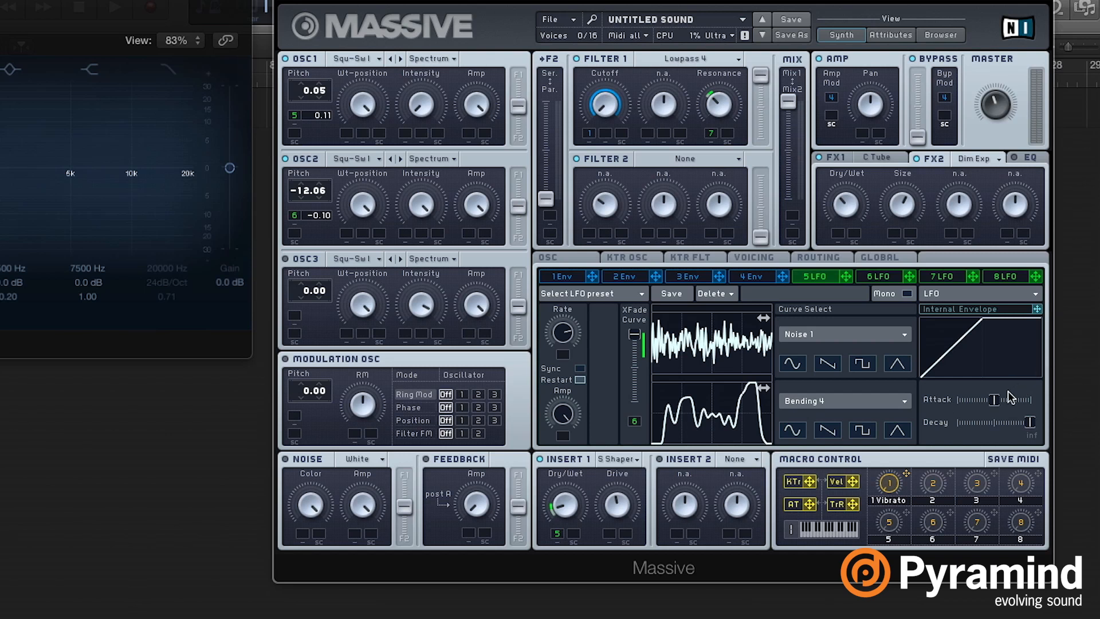
# Shorten the attack of LFO 5's internal envelope and use that envelope to modulate LFO 5's Amp over its full range
pyautogui.moveTo(994, 405); pyautogui.dragTo(974, 405)
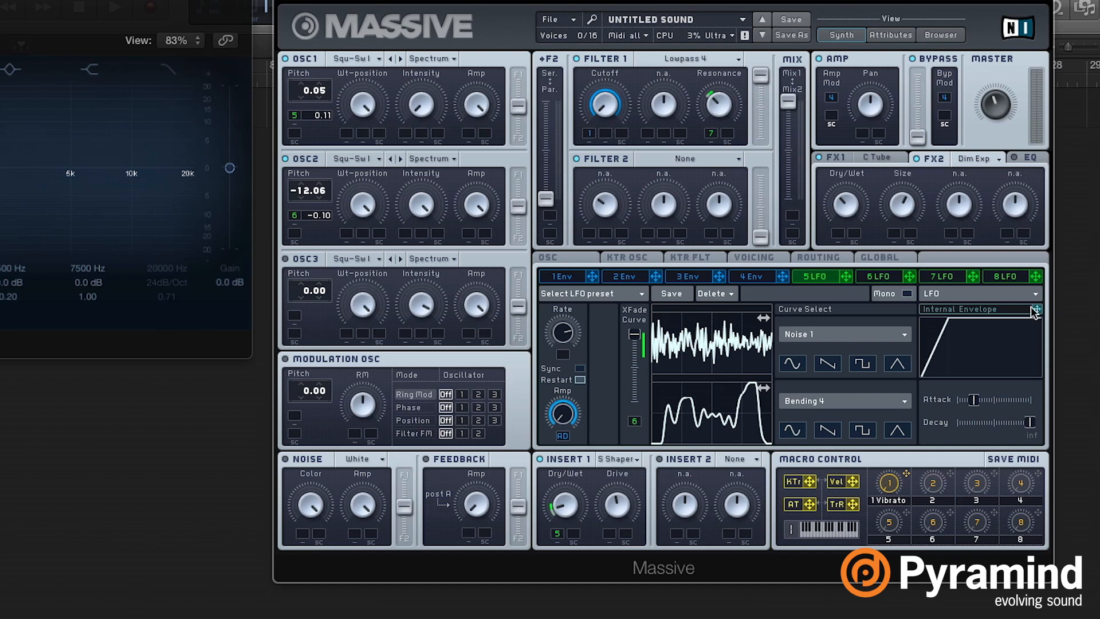
pyautogui.moveTo(975, 404)
pyautogui.mouseDown()
pyautogui.moveTo(985, 401)
pyautogui.moveTo(957, 400)
pyautogui.moveTo(974, 399)
pyautogui.mouseUp()
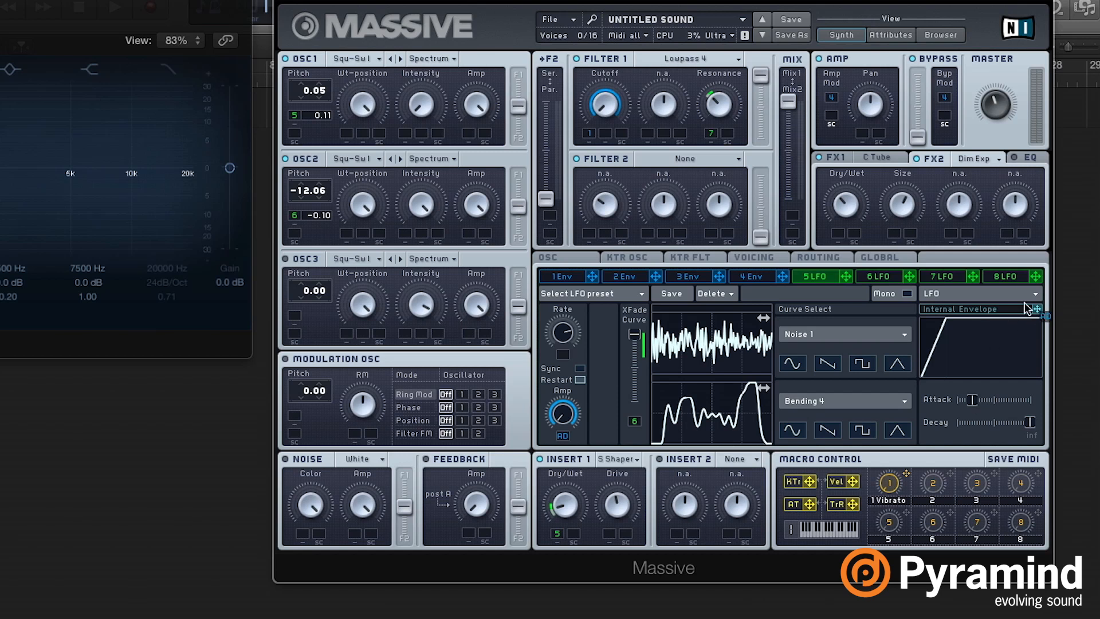